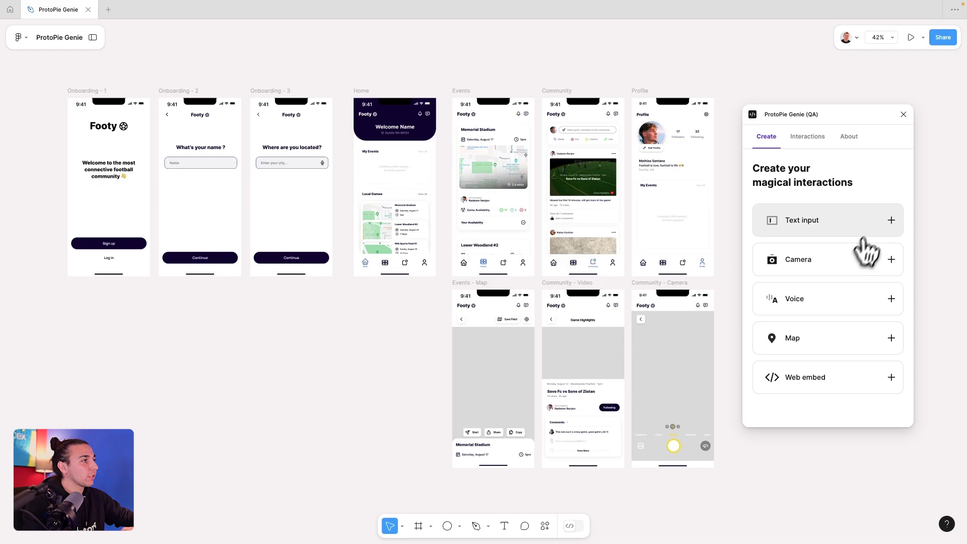
- Create a Genie Text input interaction whose output is the Home screen's Welcome Name text
left_click(893, 229)
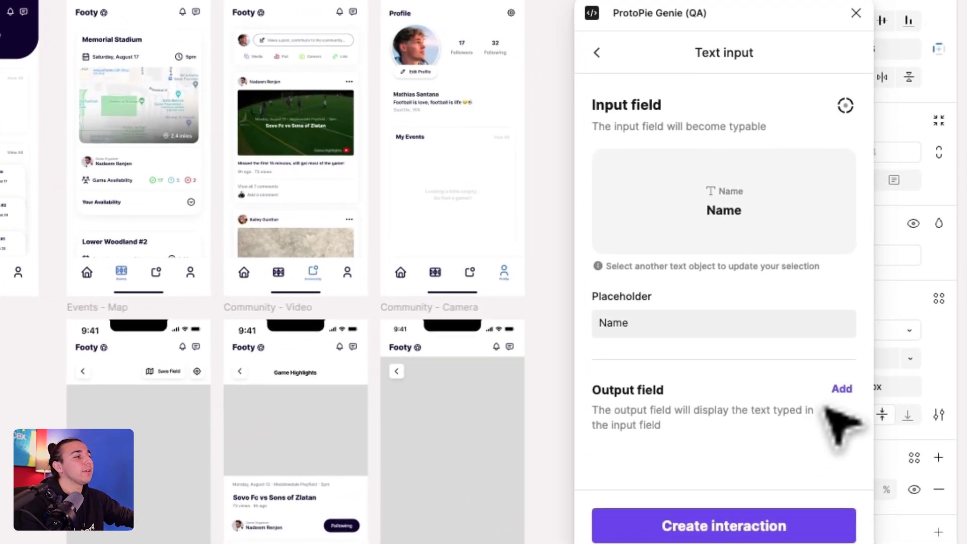
left_click(843, 387)
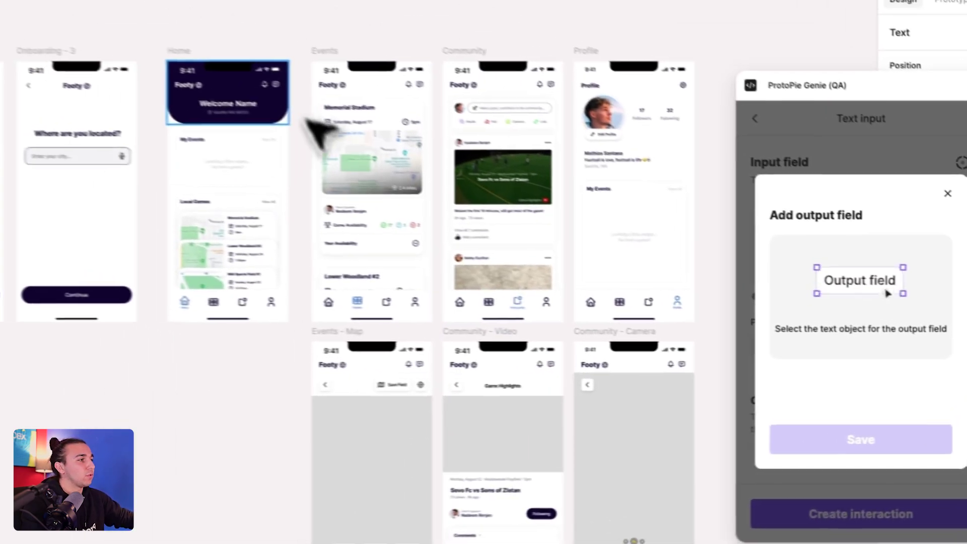
left_click(310, 123)
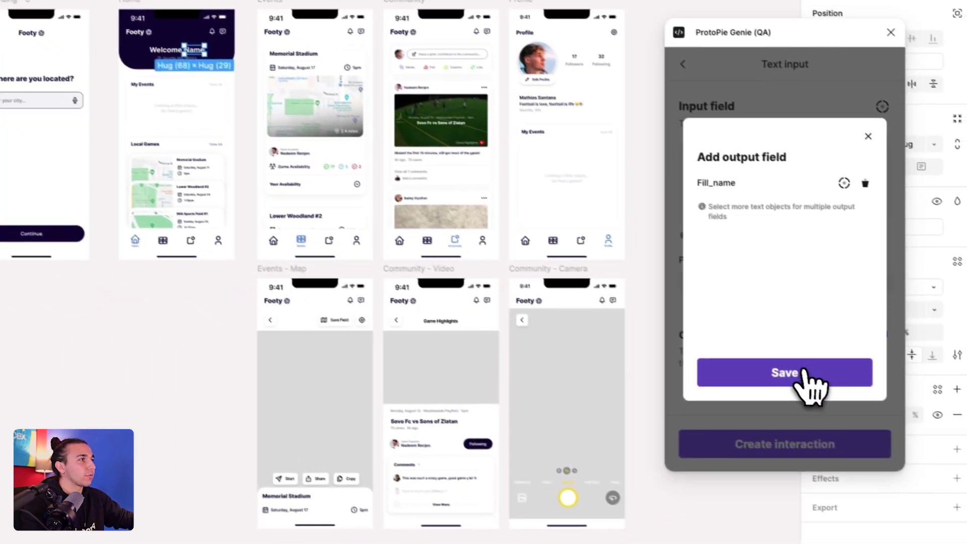
left_click(803, 373)
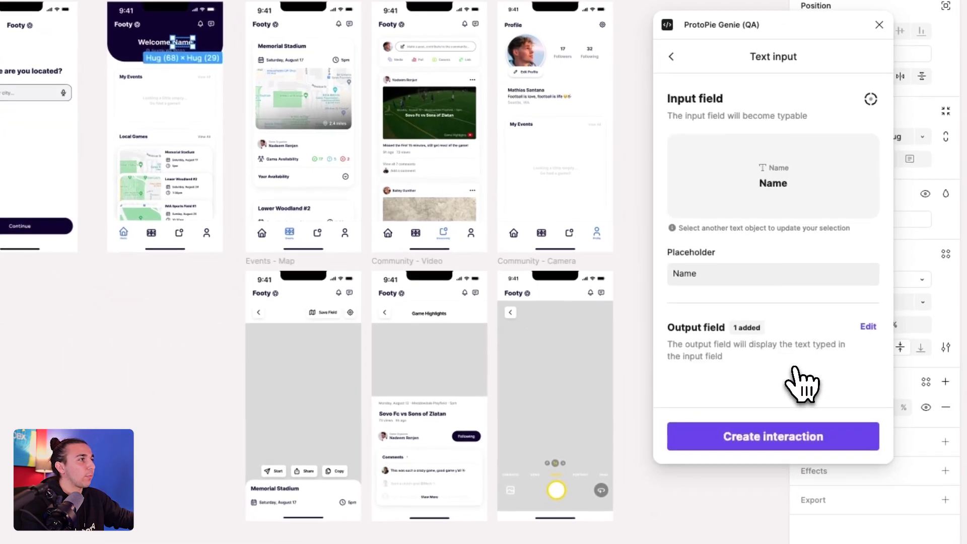
left_click(792, 439)
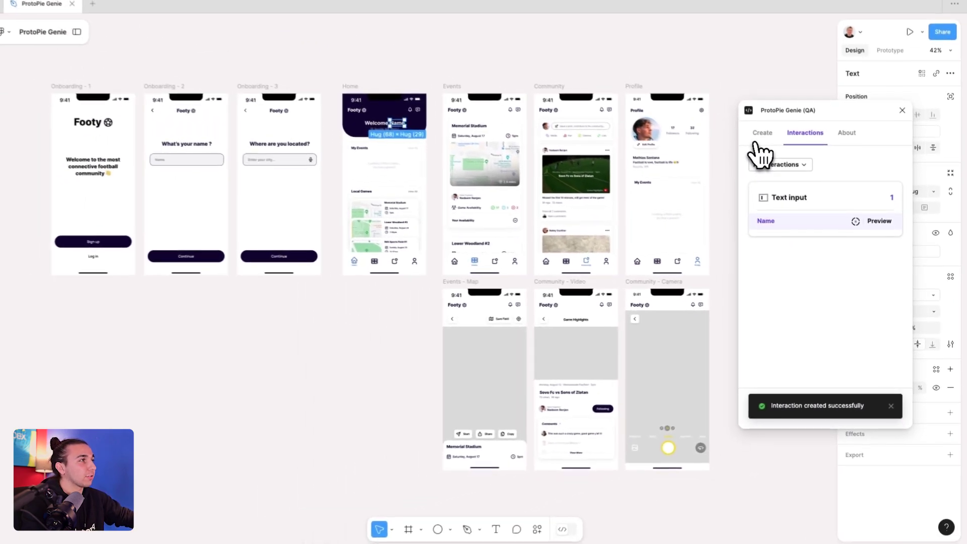
left_click(684, 55)
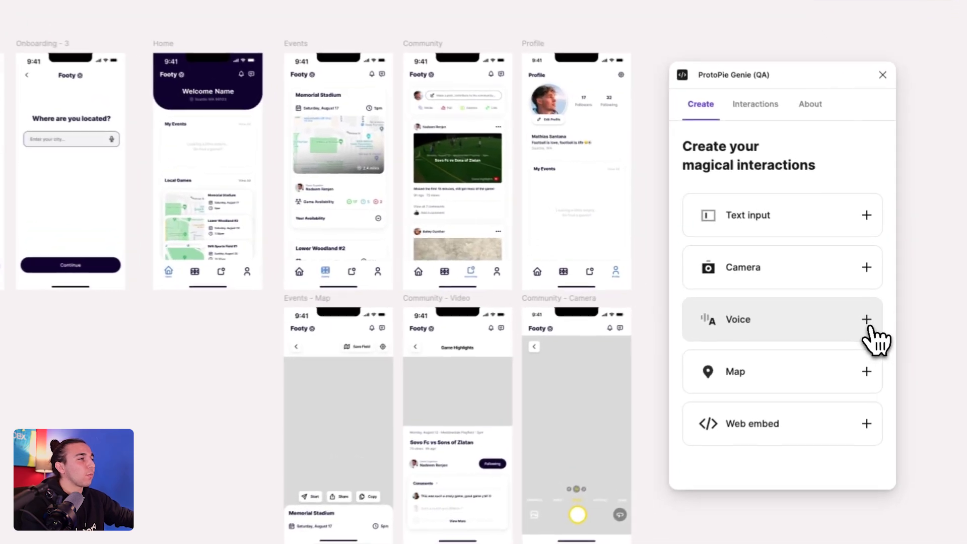
- Create a Genie Voice interaction where Onboarding-3's mic icon fills the 'Enter your city...' text
left_click(891, 298)
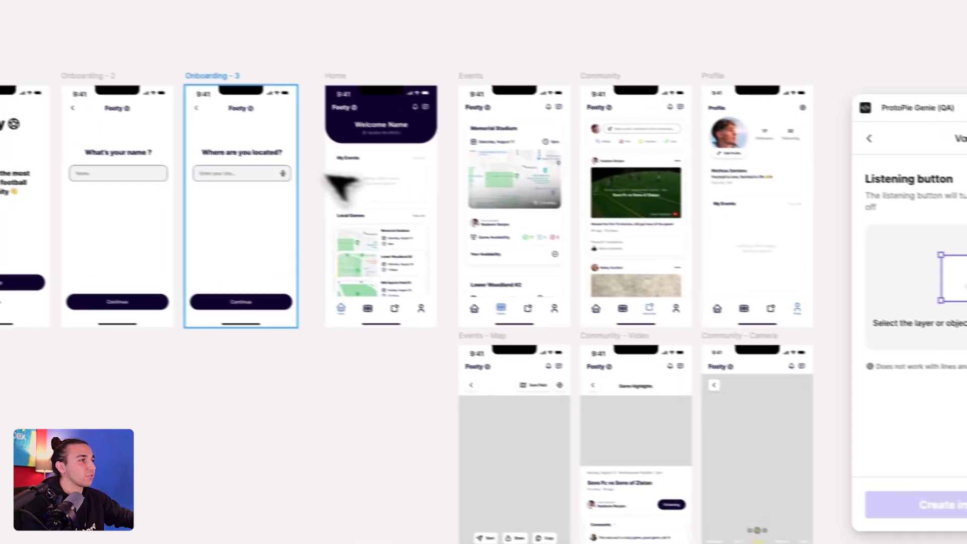
left_click(96, 137)
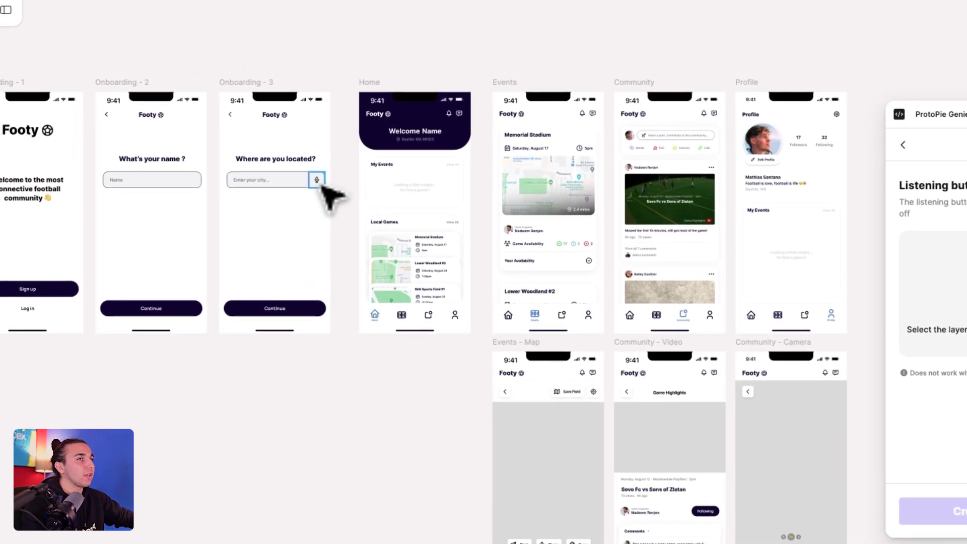
left_click(321, 184)
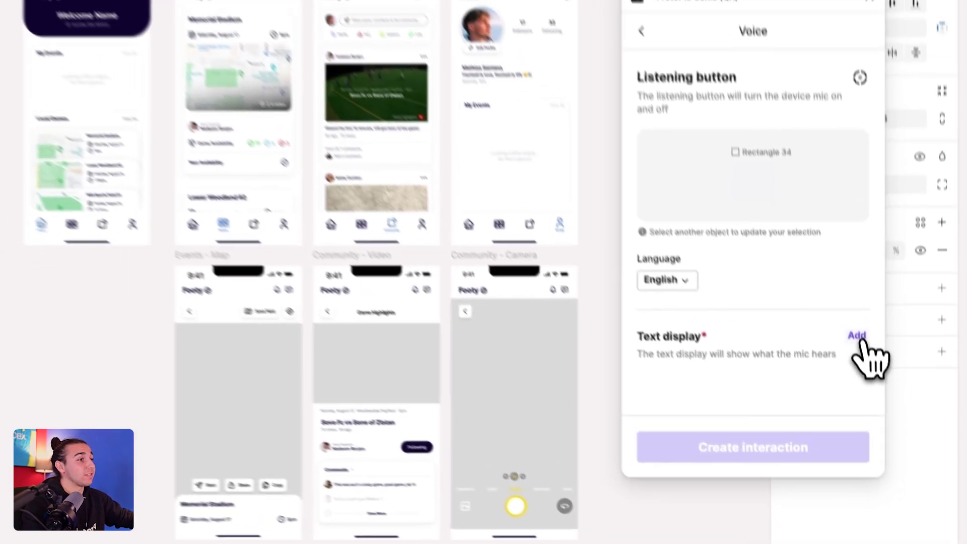
left_click(842, 276)
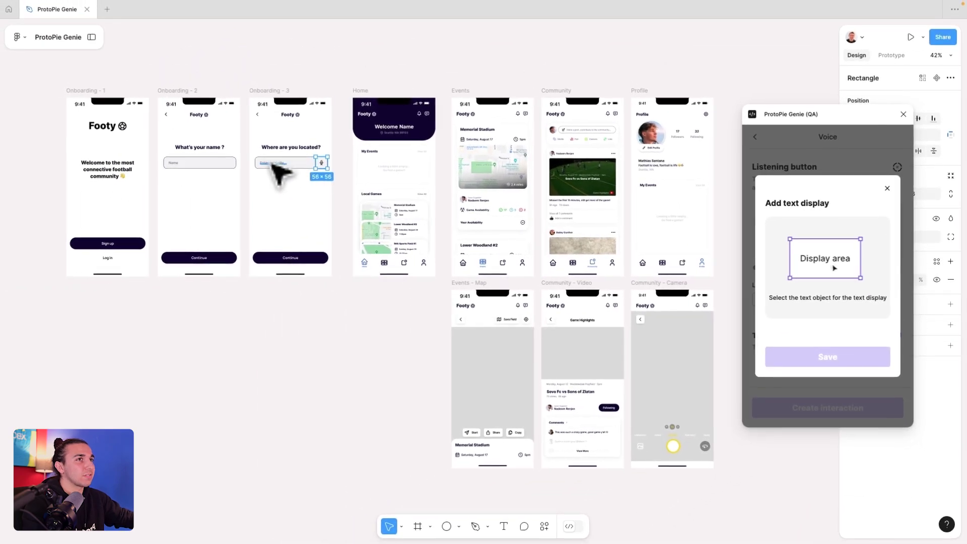
left_click(206, 155)
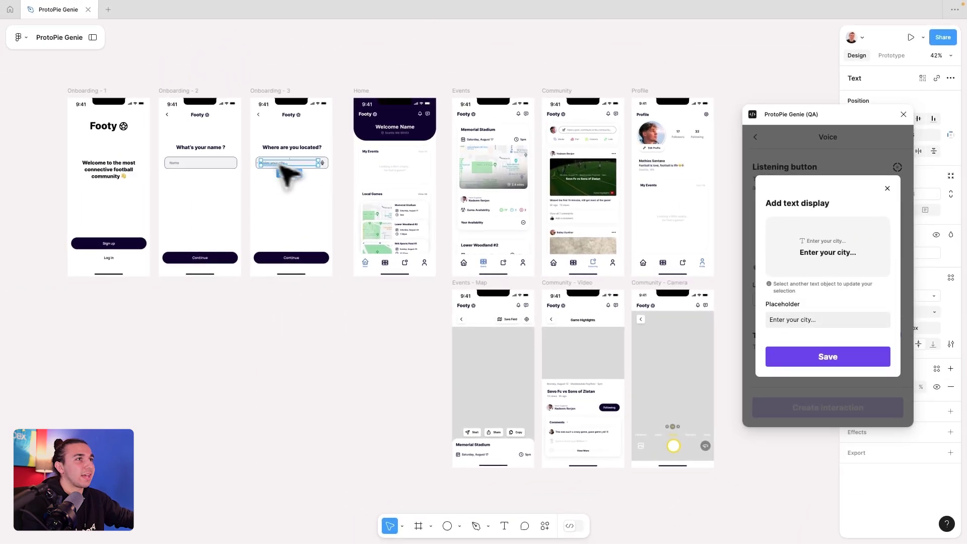
left_click(819, 359)
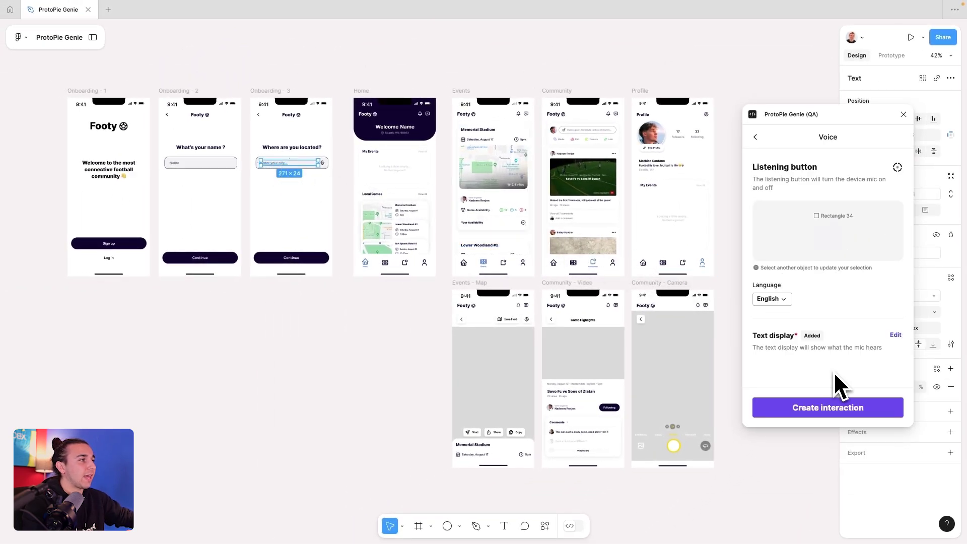
left_click(851, 408)
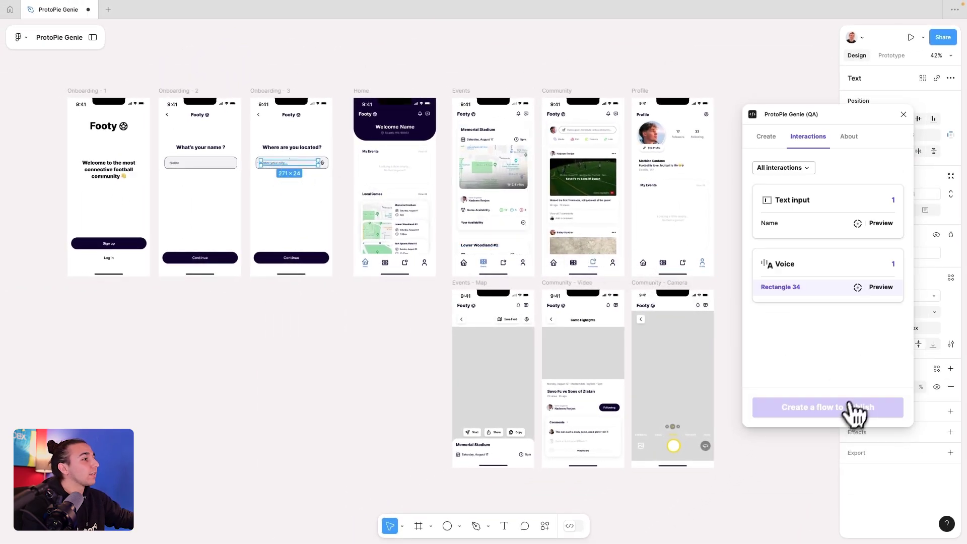
- Create a Genie Camera interaction on the Community - Camera image area, using the yellow circle as shutter
left_click(766, 137)
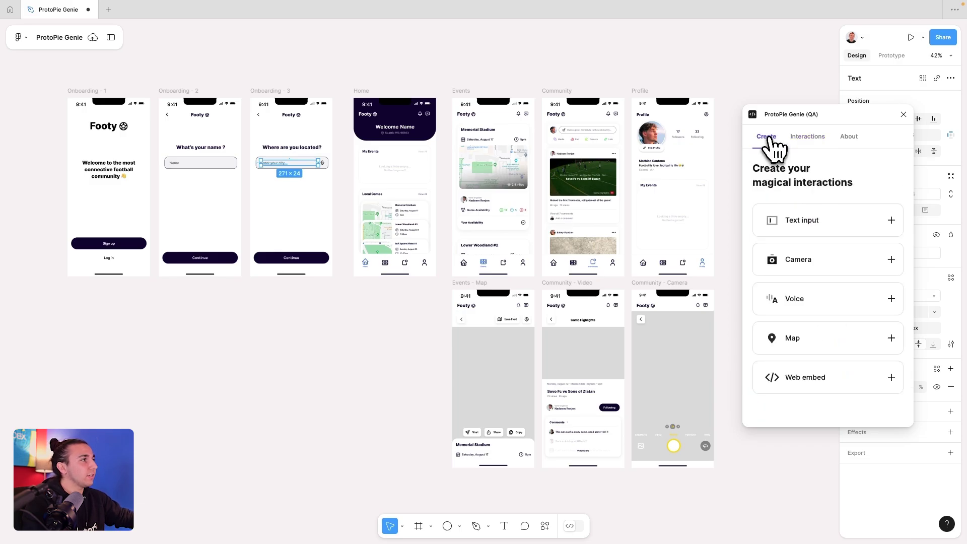
left_click(886, 261)
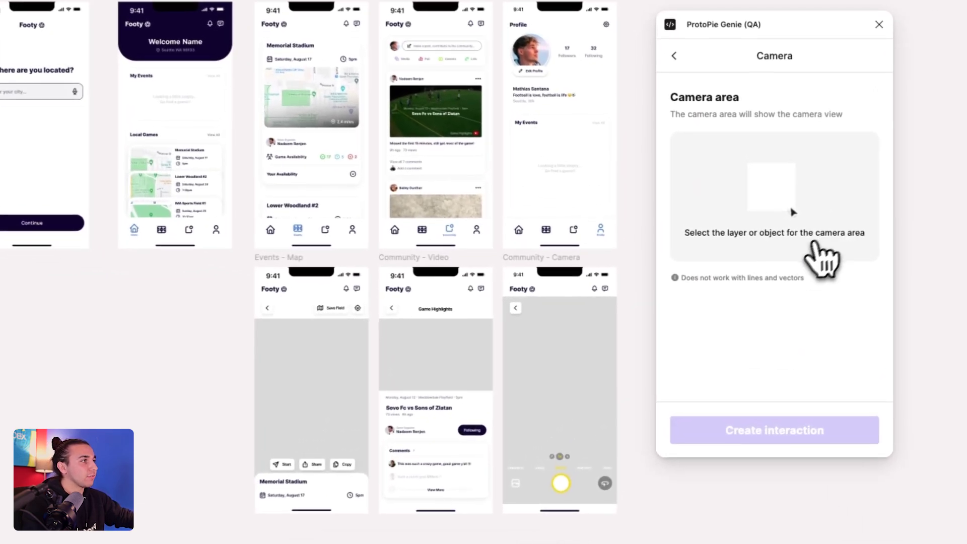
left_click(595, 358)
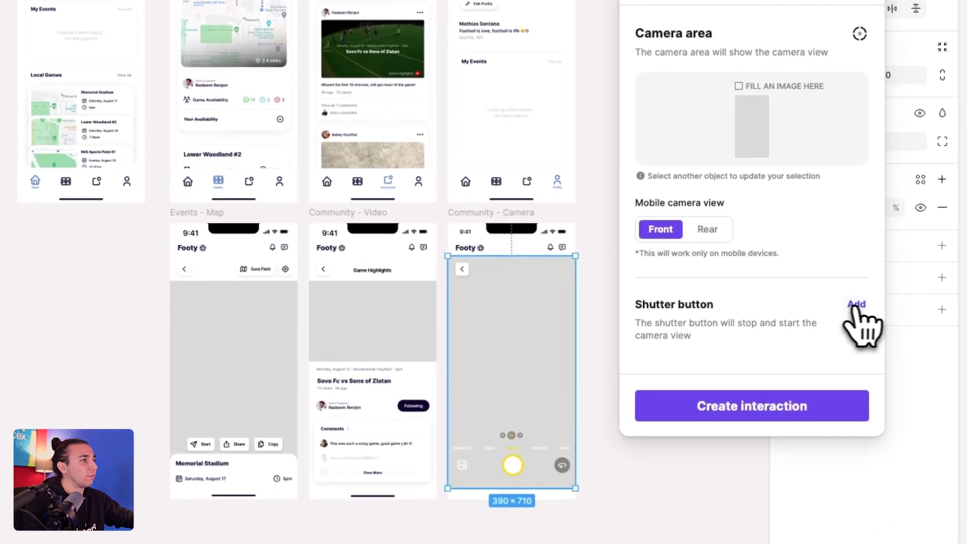
left_click(859, 305)
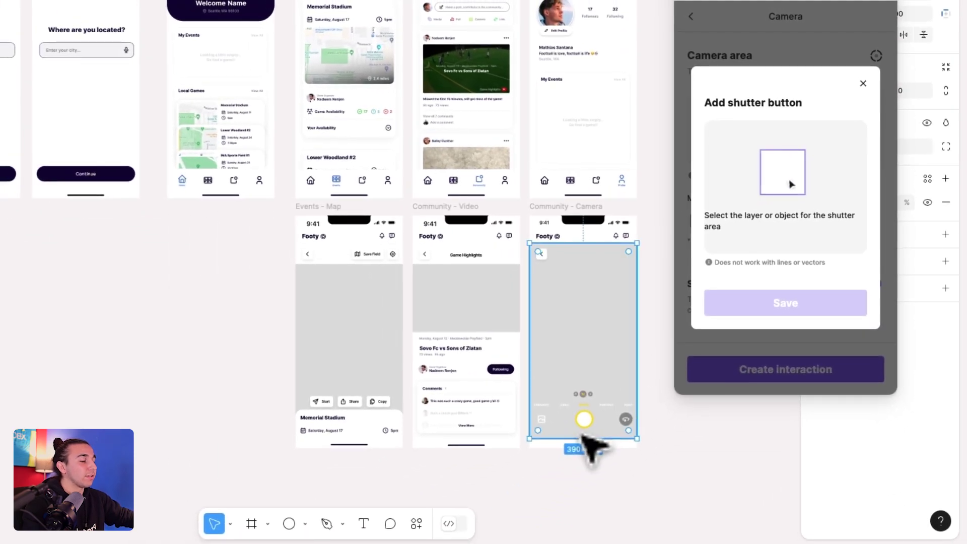
left_click(587, 421)
left_click(785, 302)
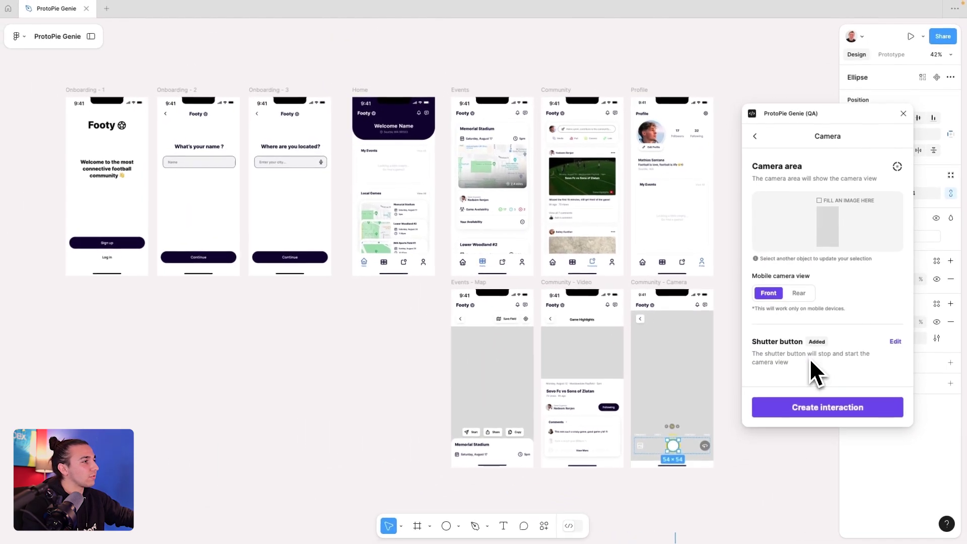
left_click(842, 416)
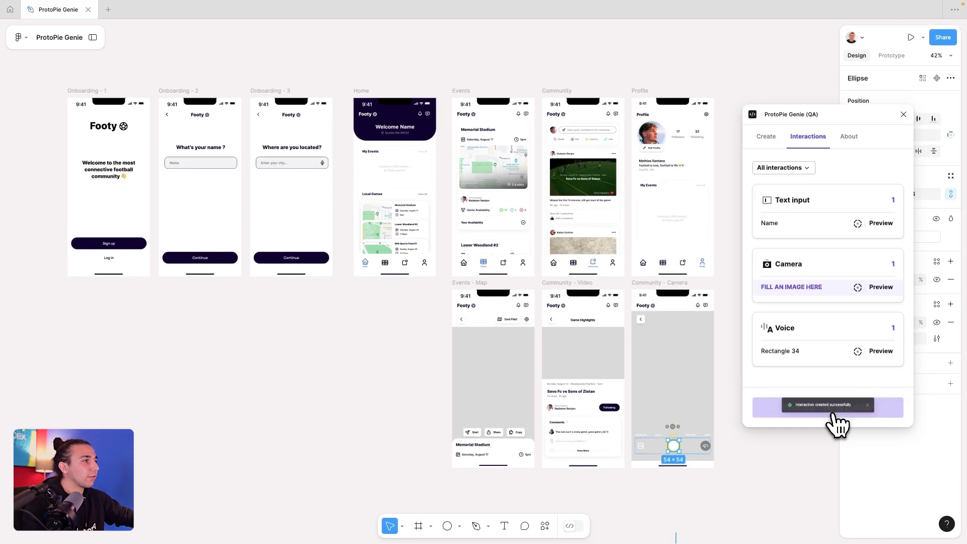
left_click(805, 472)
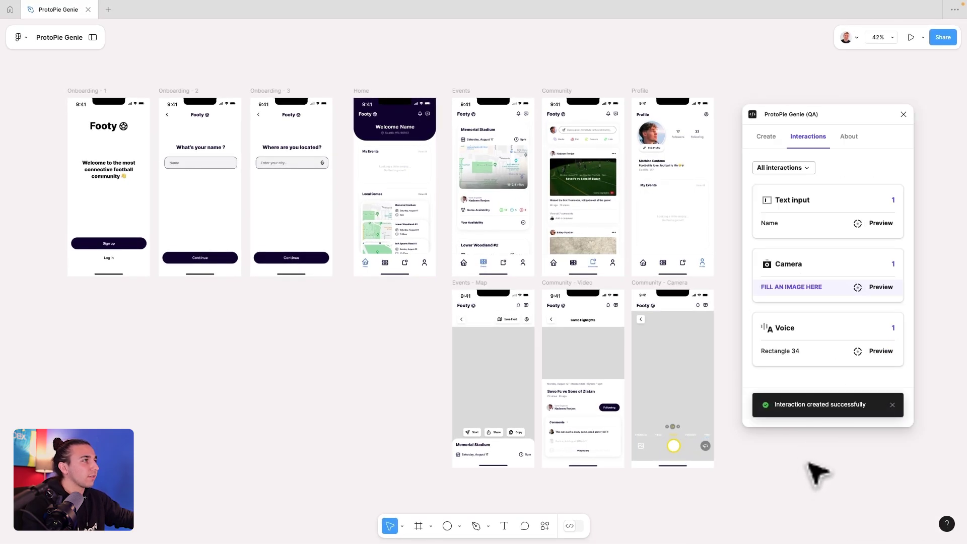
- Set up a Genie Map on the Events - Map rectangle at zoom 16, and copy the Memorial Stadium address
left_click(764, 146)
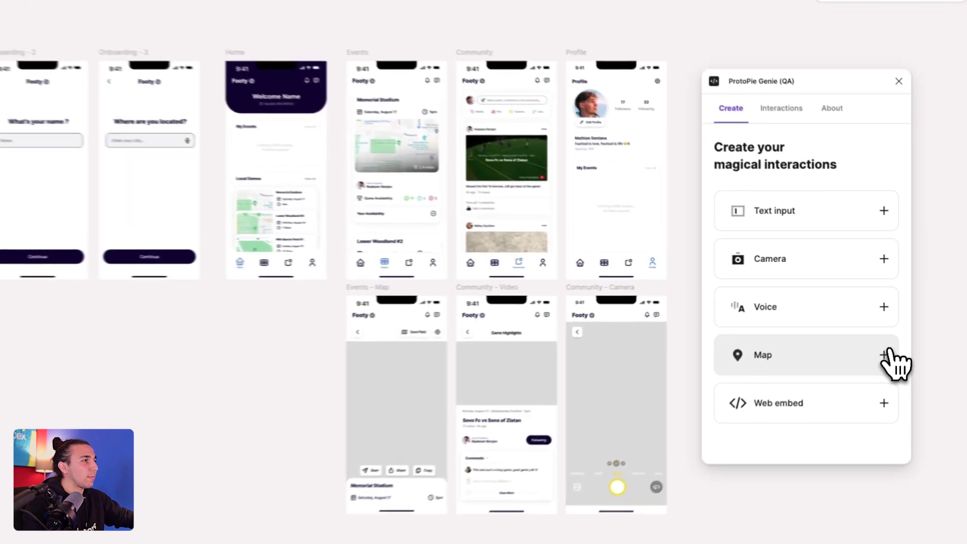
left_click(885, 355)
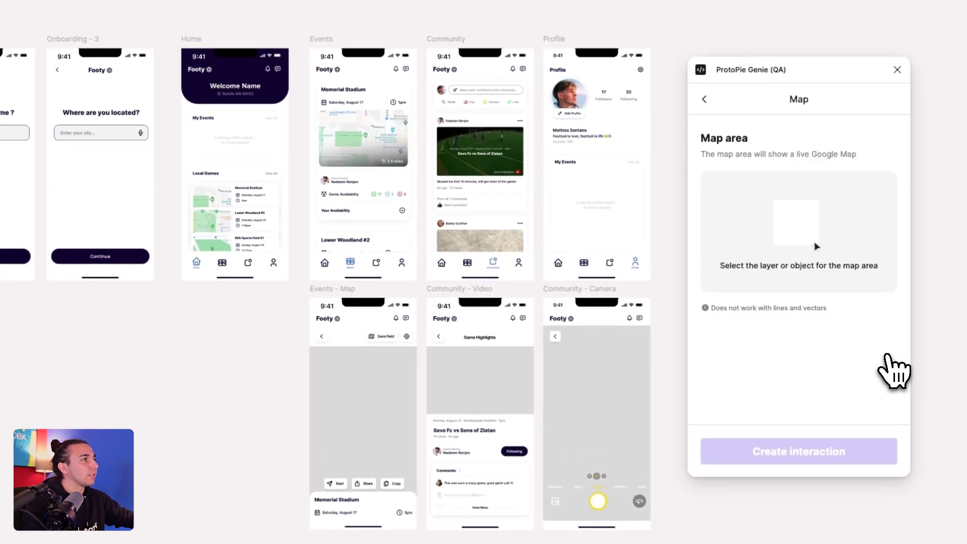
left_click(402, 399)
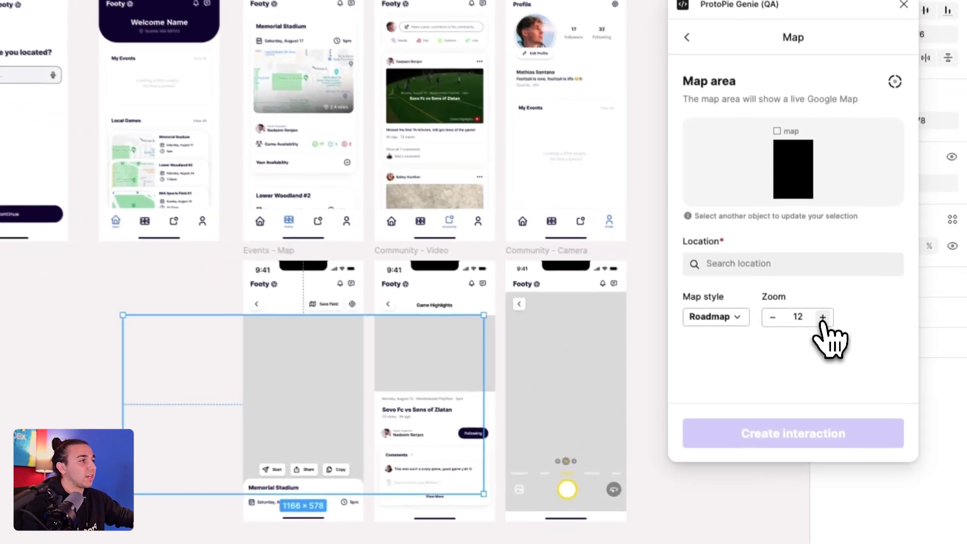
left_click(825, 348)
left_click(824, 348)
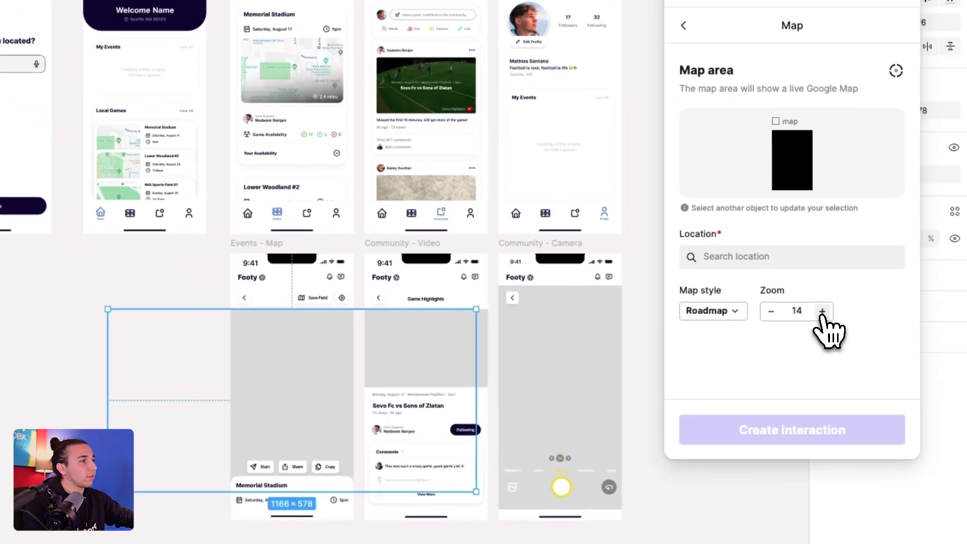
left_click(825, 348)
left_click(824, 348)
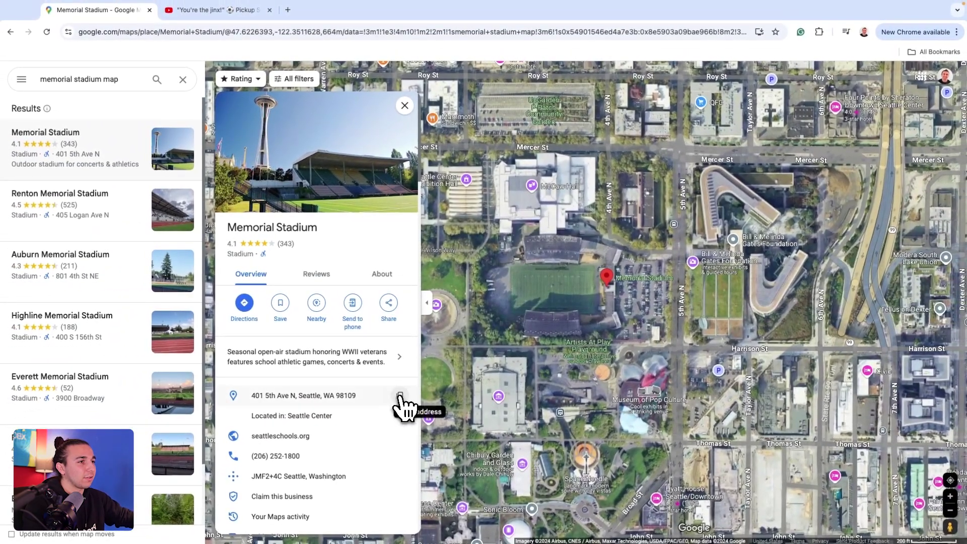
left_click(400, 395)
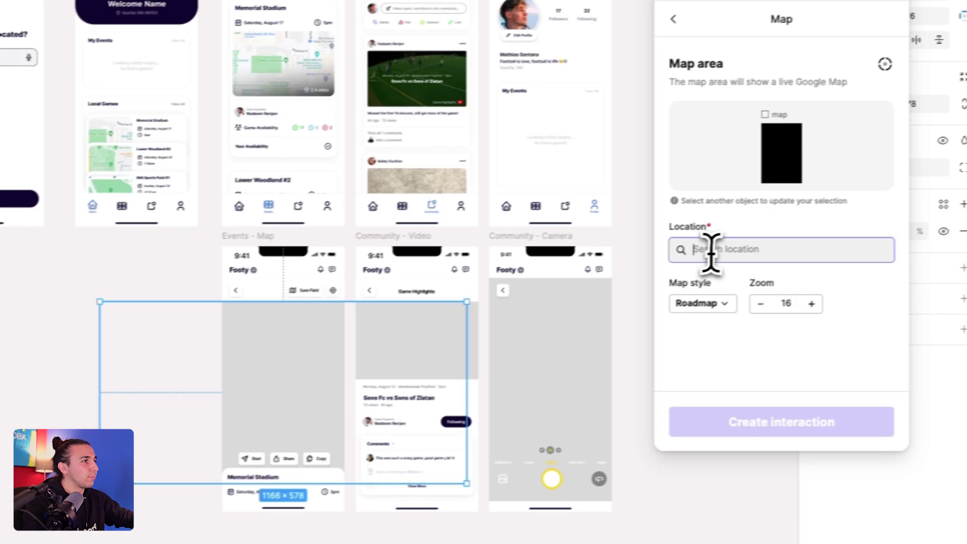
- Set the map location to 401 5th Ave N, Seattle and create the 'map' interaction
key("ctrl+v")
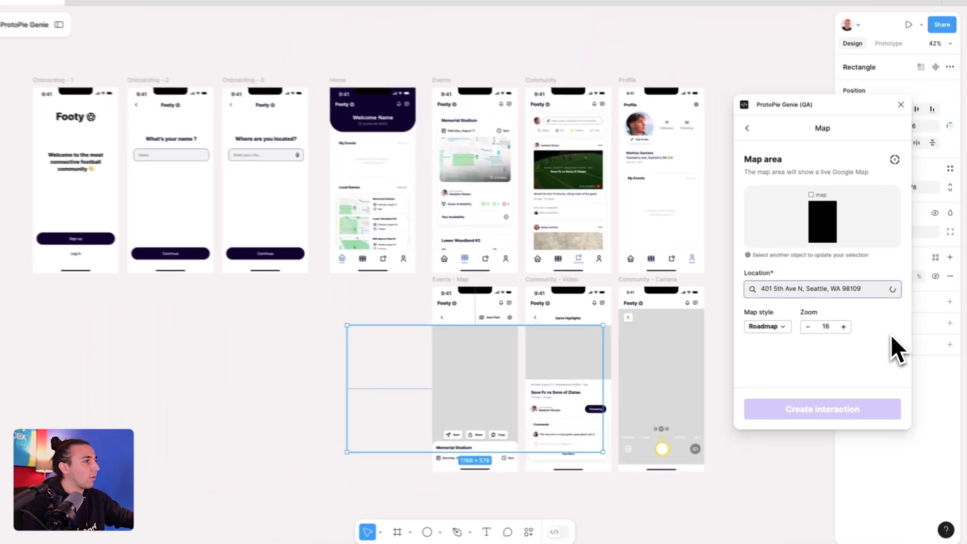
left_click(856, 314)
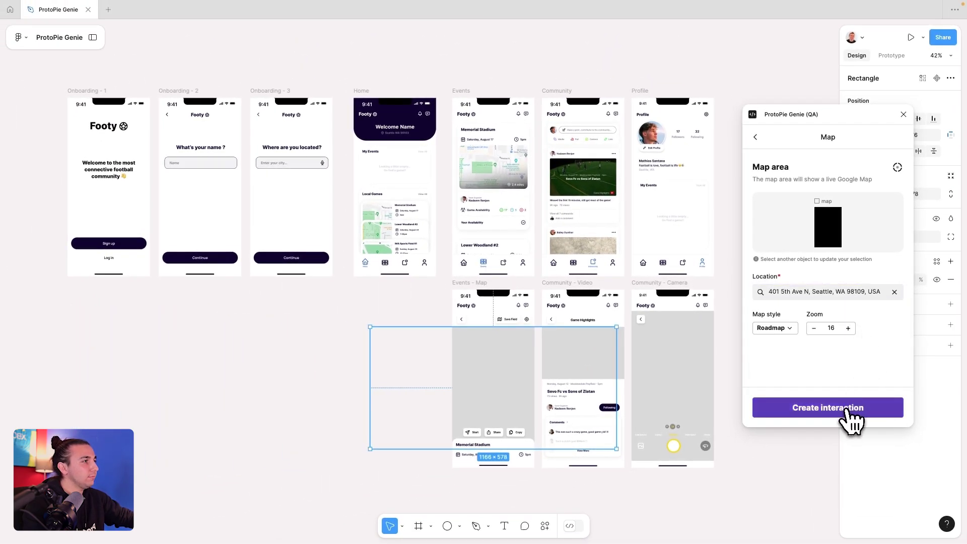
left_click(848, 409)
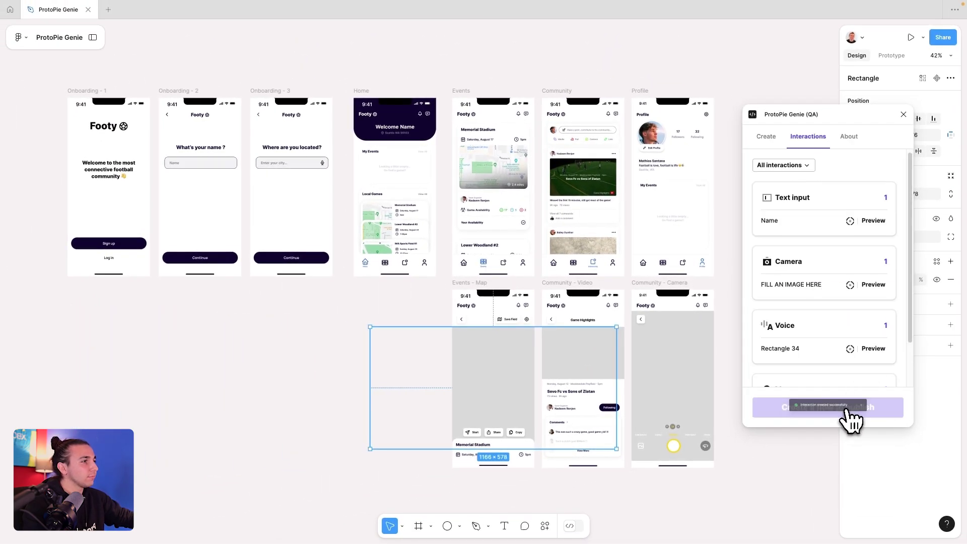
left_click(796, 462)
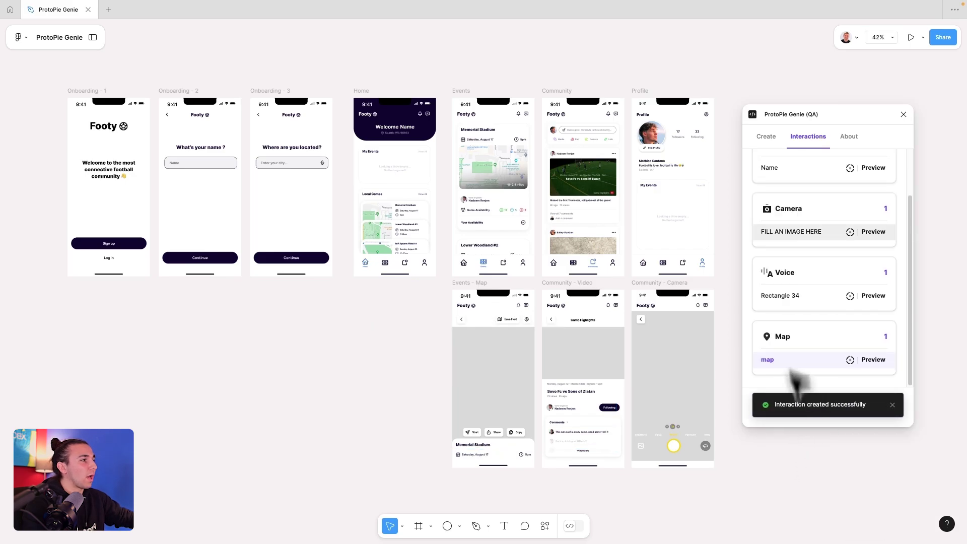
- Set up a Web embed on the Community - Video rectangle with the YouTube embed URL, Autoplay and Loop on
left_click(767, 137)
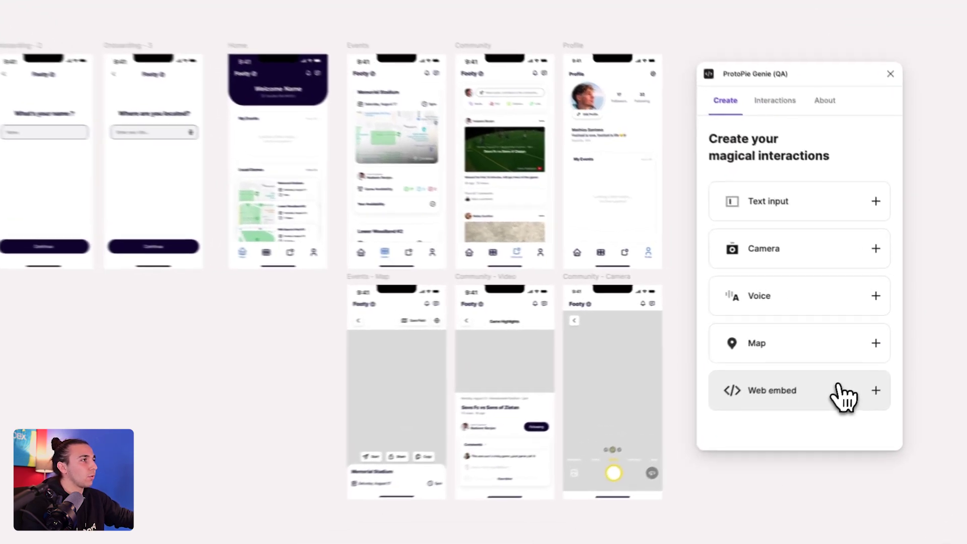
left_click(851, 379)
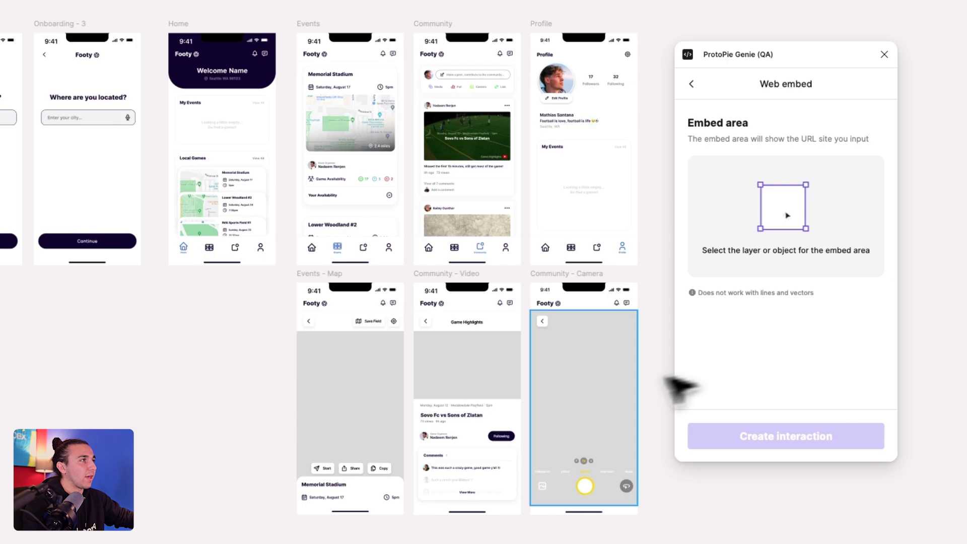
left_click(454, 362)
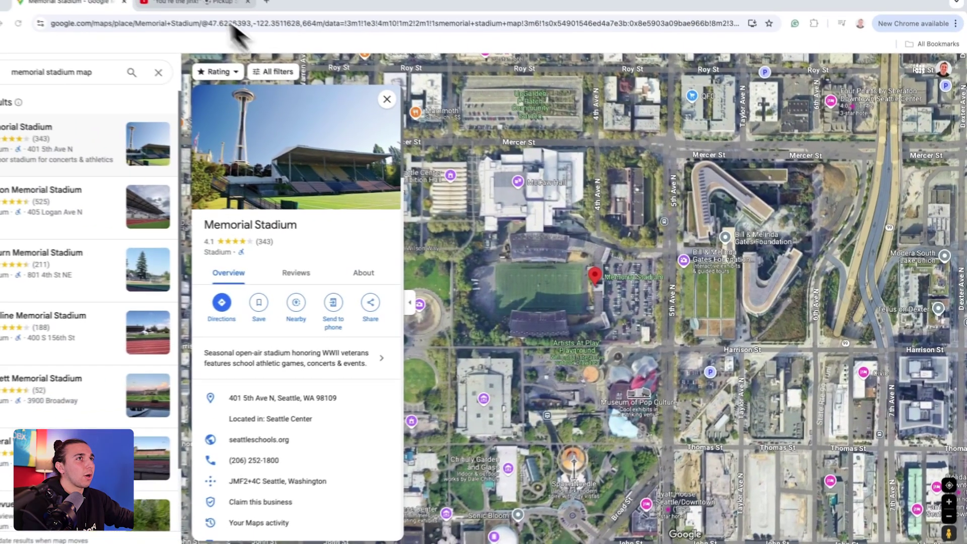
left_click(215, 11)
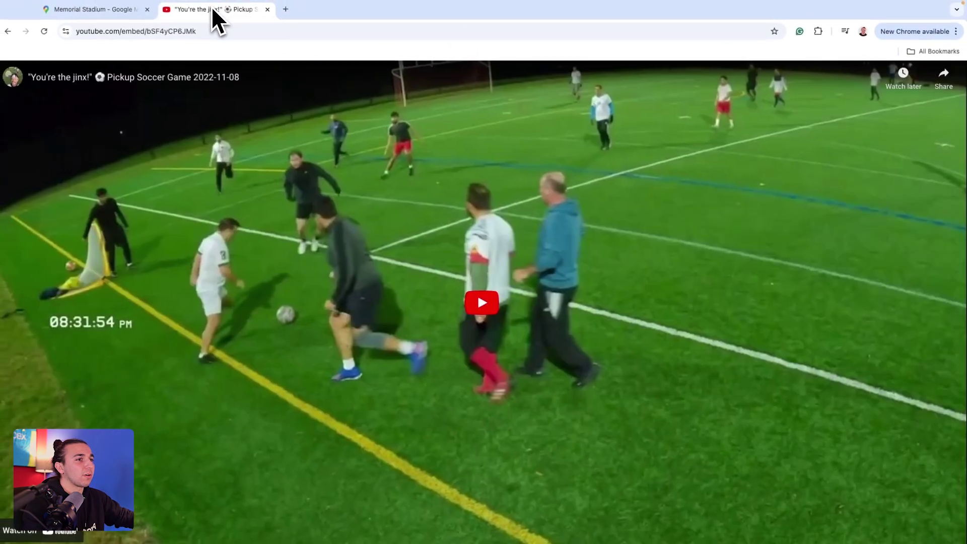
left_click(233, 32)
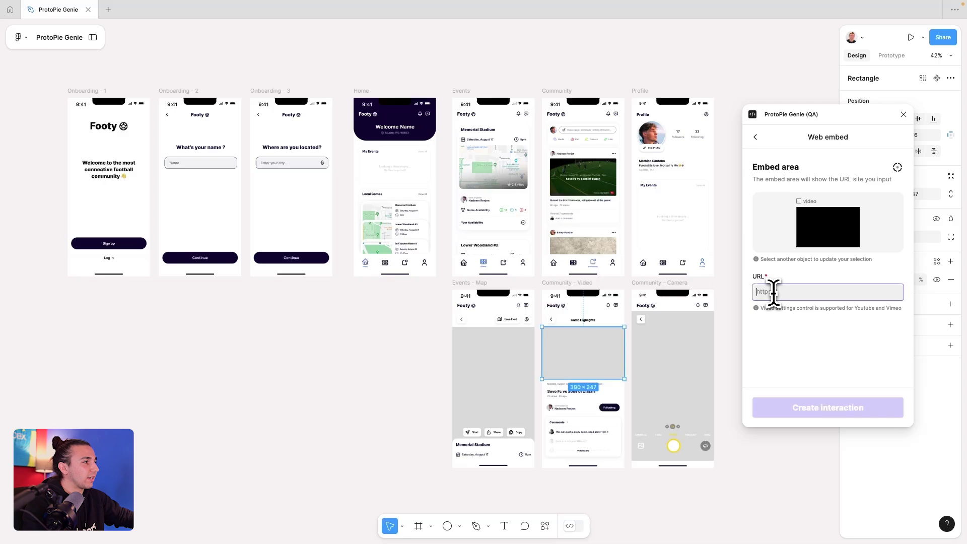
left_click(830, 342)
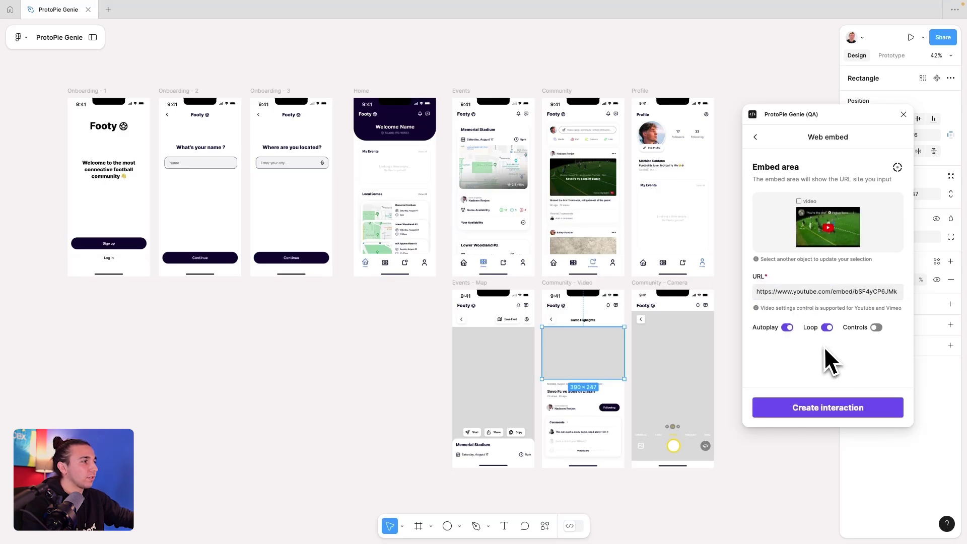
- Save the Web embed as the 'video' interaction, close Genie, and confirm the Flow 1 - Genie starting point
left_click(861, 406)
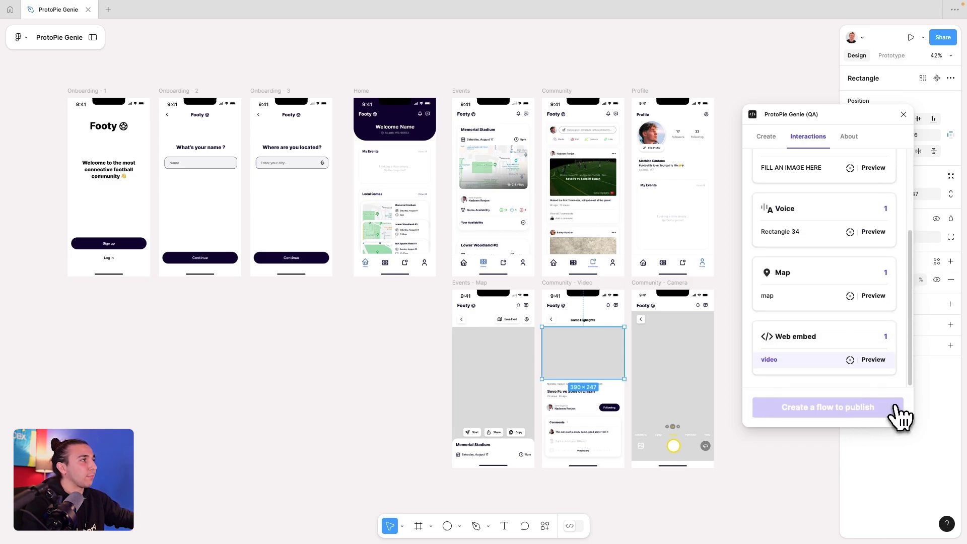
scroll(874, 378, "up", 3)
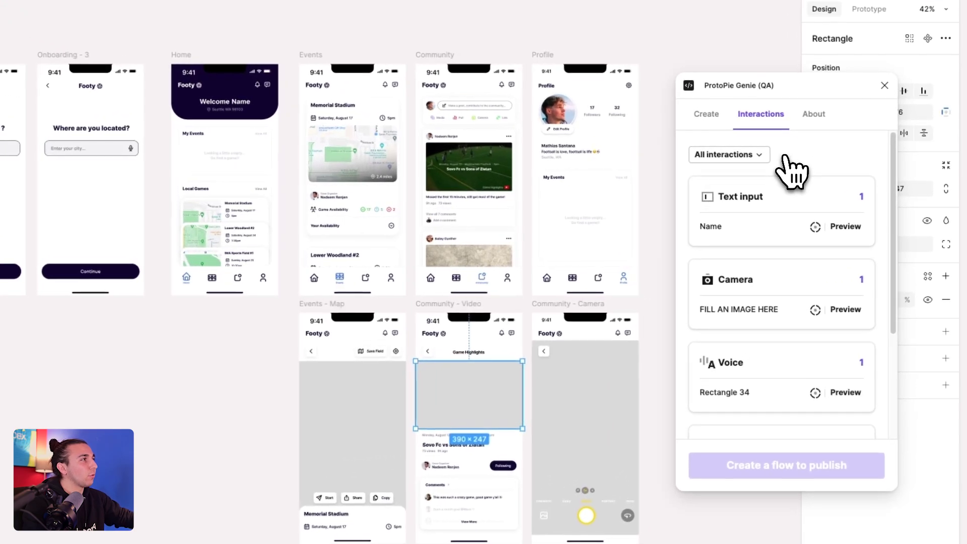
key("Escape")
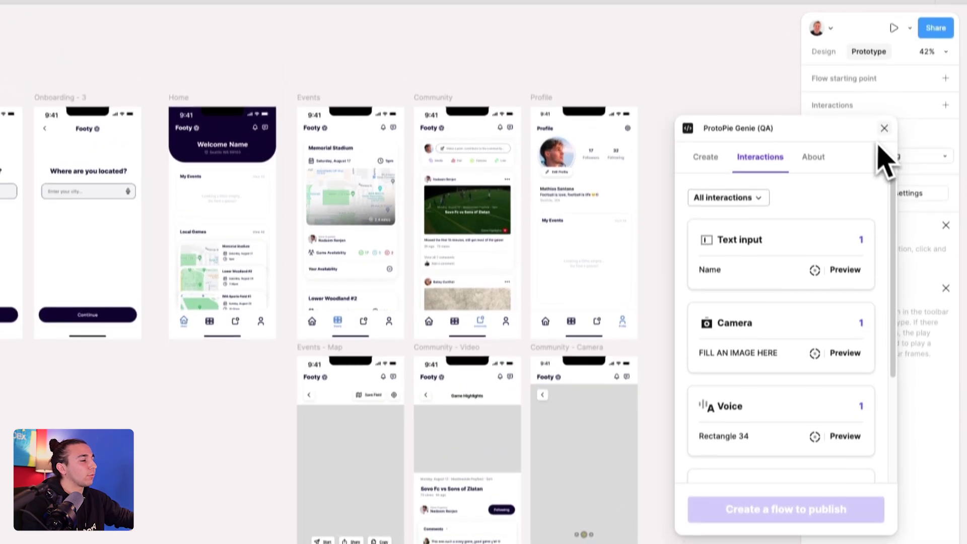
left_click(883, 128)
left_click(946, 78)
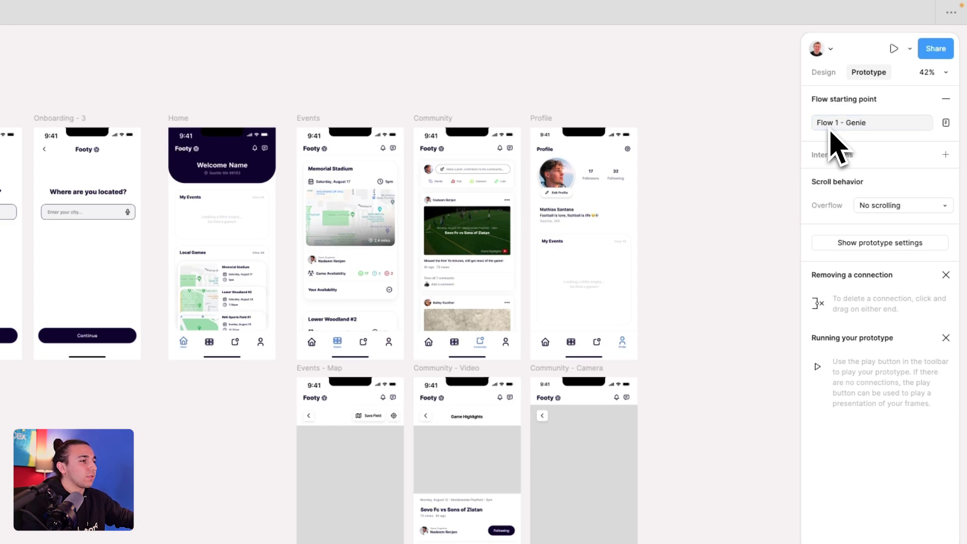
left_click(783, 132)
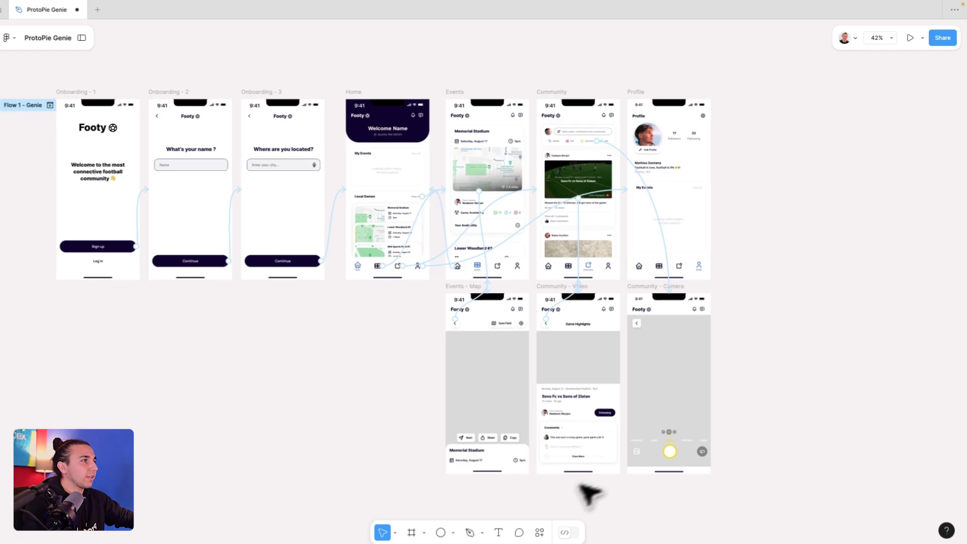
- Relaunch ProtoPie Genie (QA) and publish the Flow 1 - Genie flow to a browser preview
left_click(544, 527)
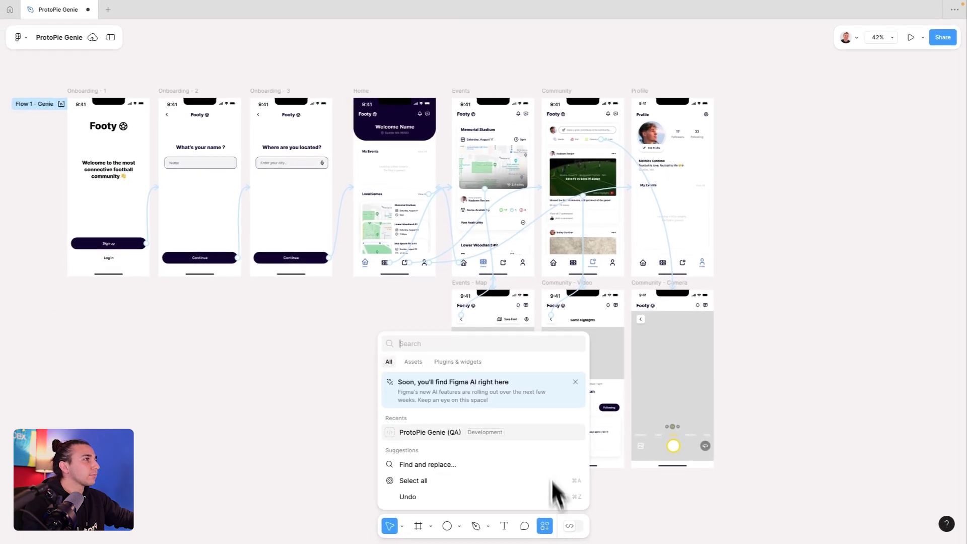
left_click(444, 434)
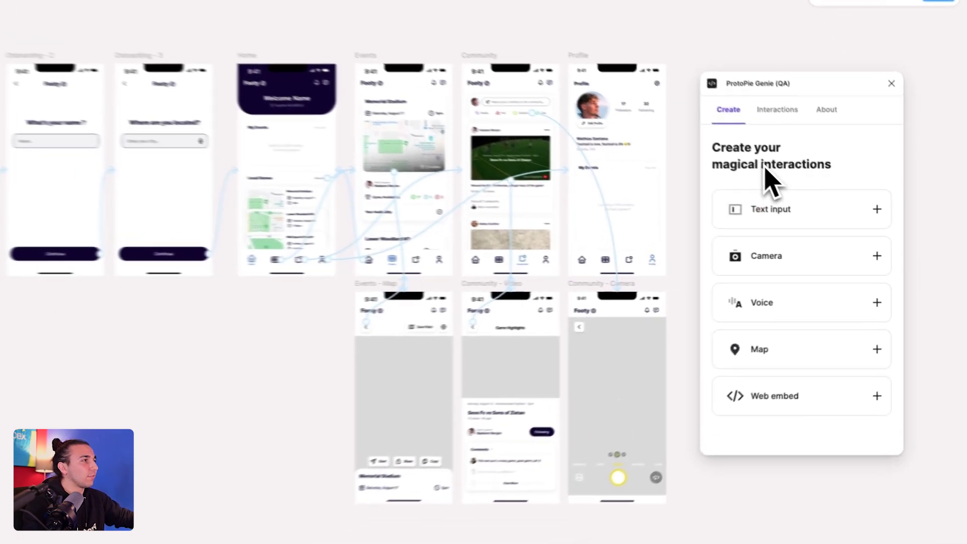
left_click(760, 95)
left_click(775, 147)
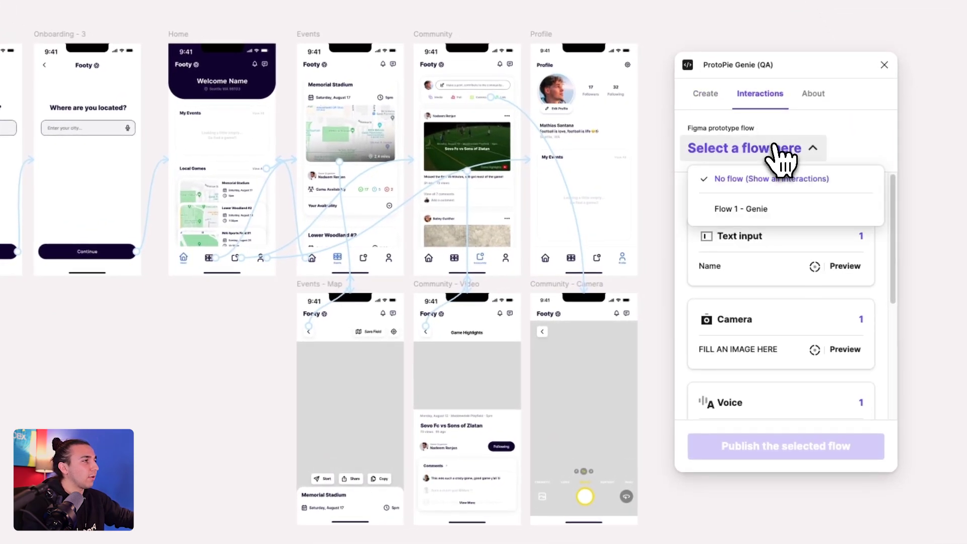
left_click(768, 208)
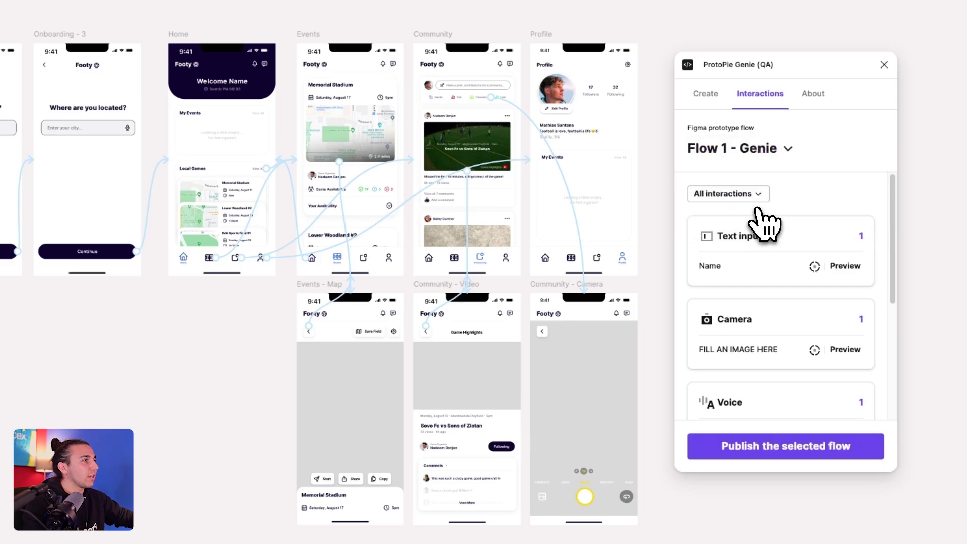
left_click(810, 448)
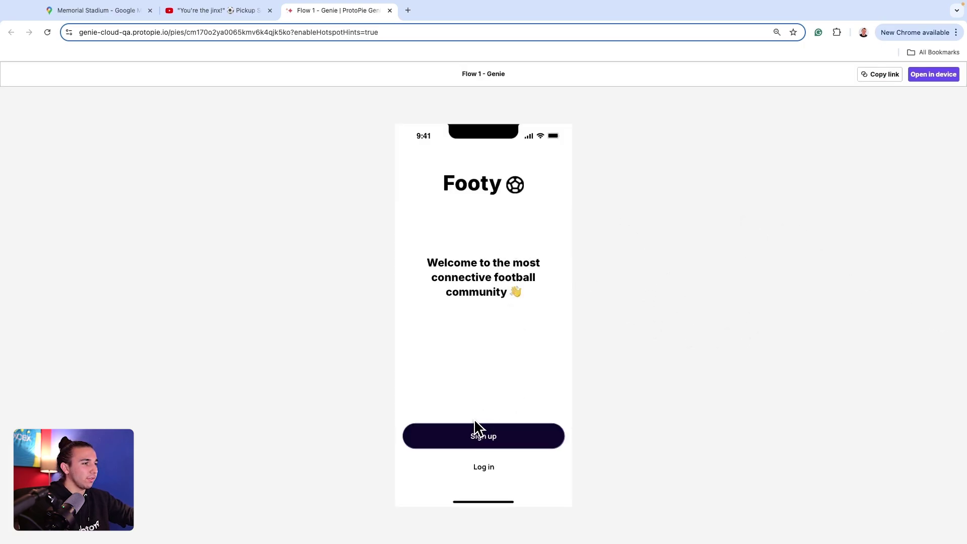
- Sign up in the preview, enter a name, dictate Seattle as the city, and continue to Home
left_click(481, 439)
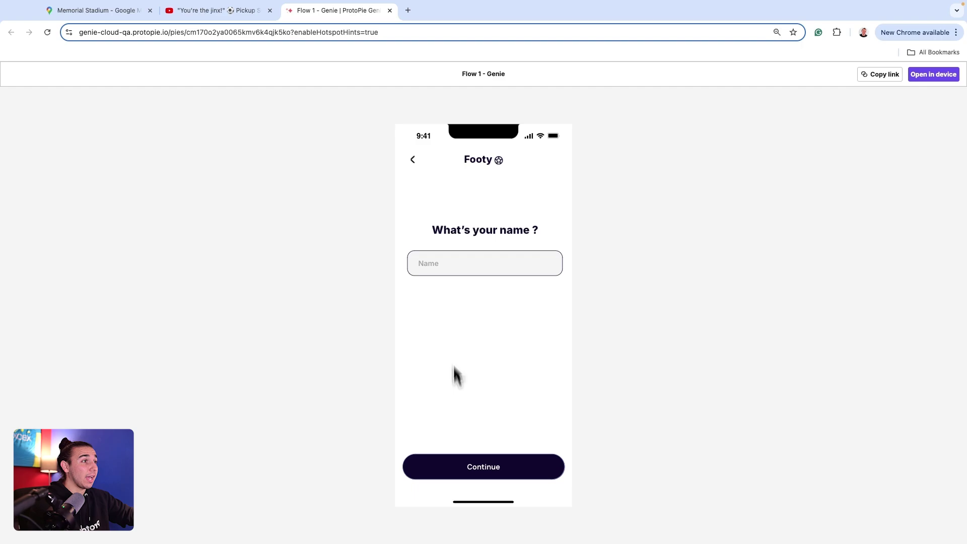
left_click(424, 264)
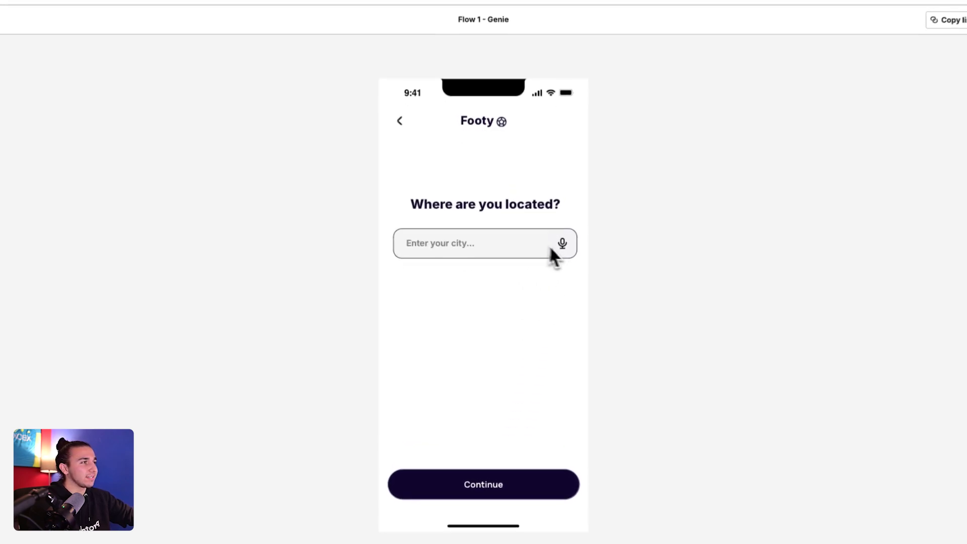
left_click(566, 248)
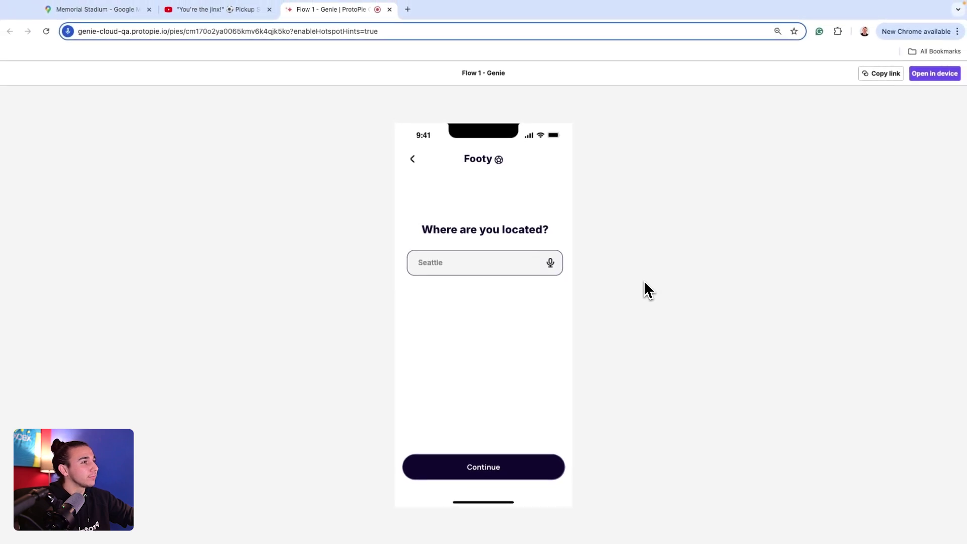
left_click(514, 466)
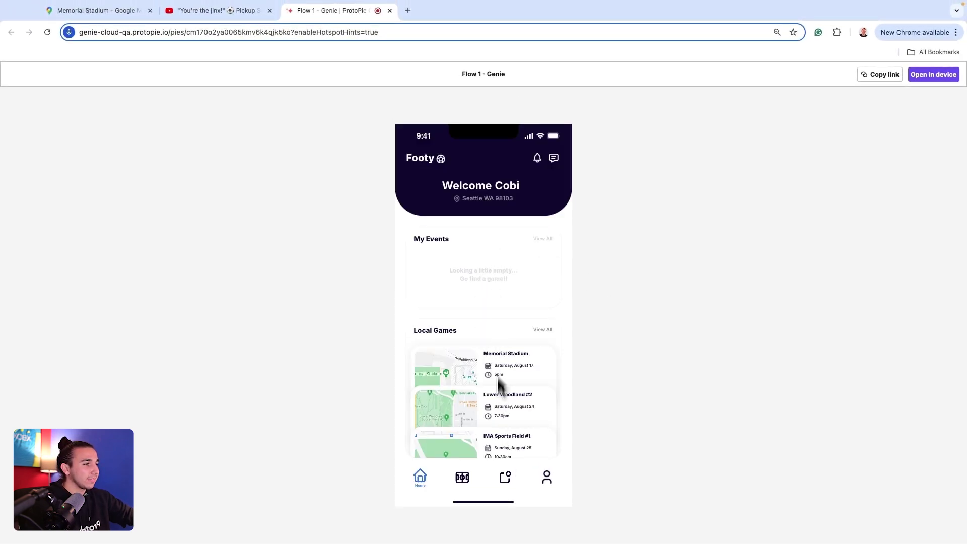
- Open the Memorial Stadium event map full screen, pan it, and return to the Events list
left_click(463, 478)
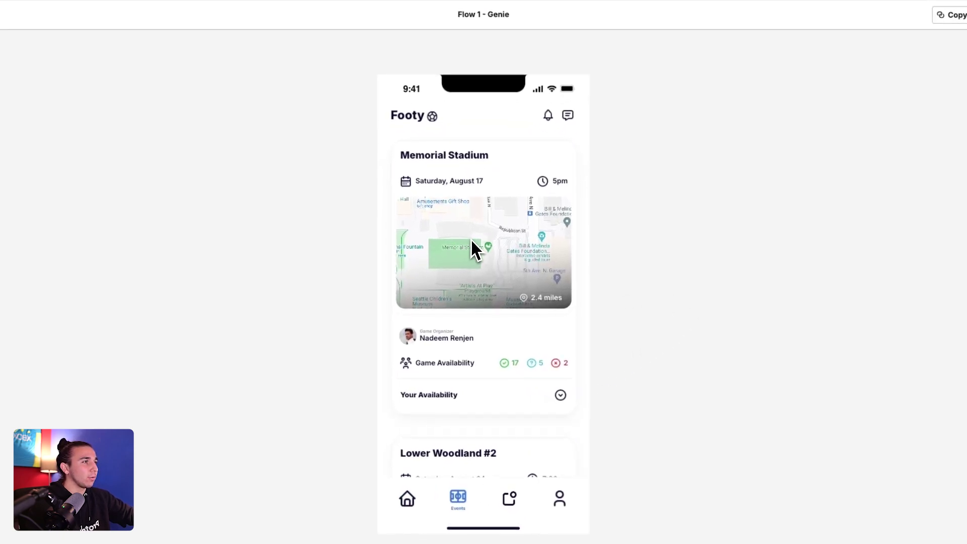
left_click(473, 246)
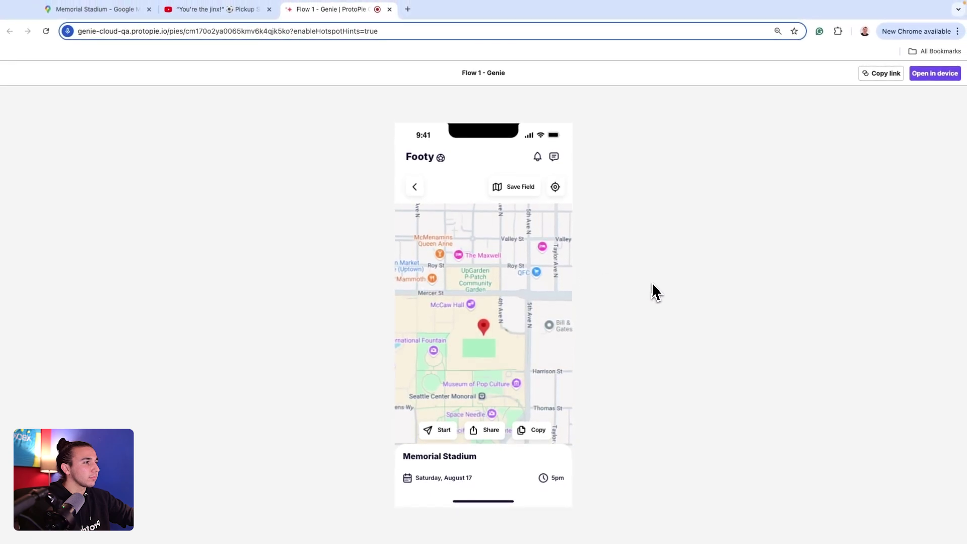
left_click_drag(490, 335, 492, 312)
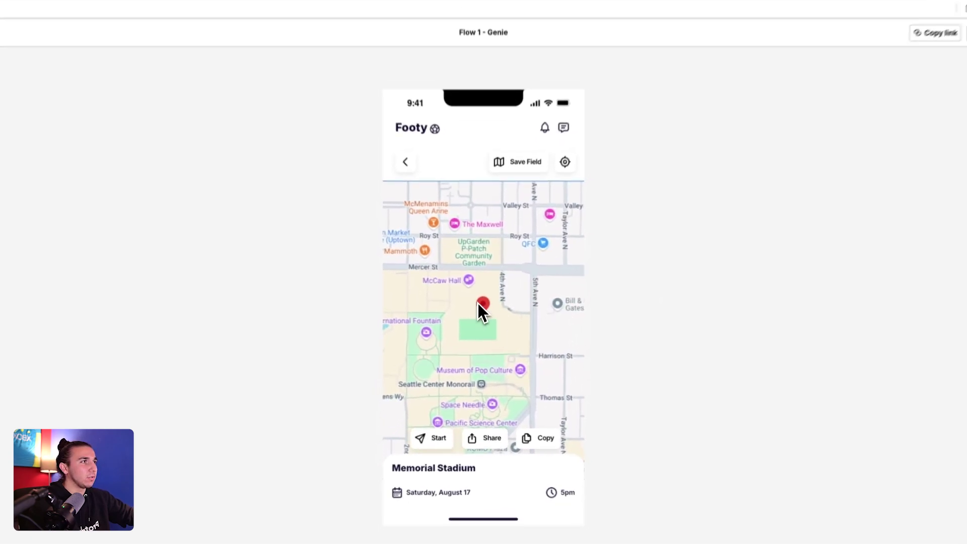
left_click(414, 184)
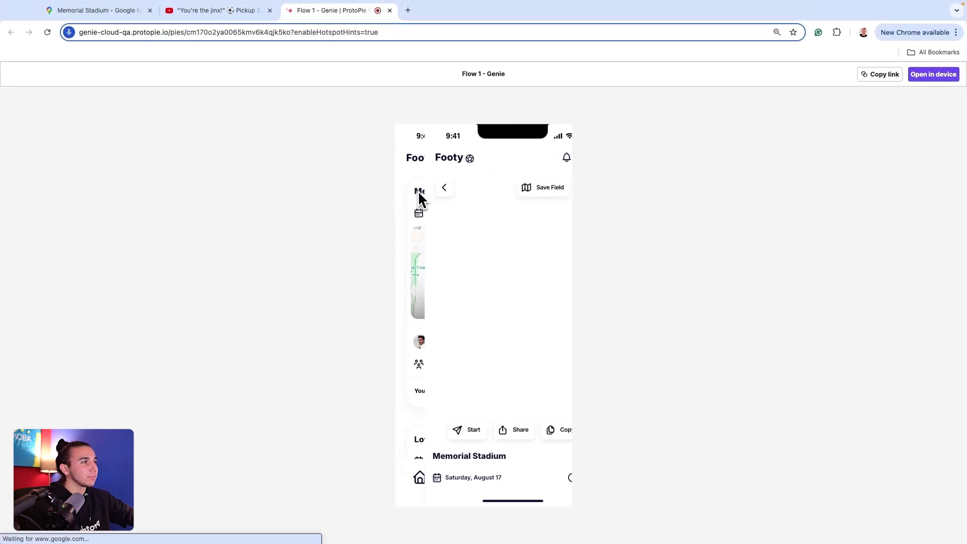
- Play the Game Highlights YouTube video from Community, then return to the feed
left_click(506, 478)
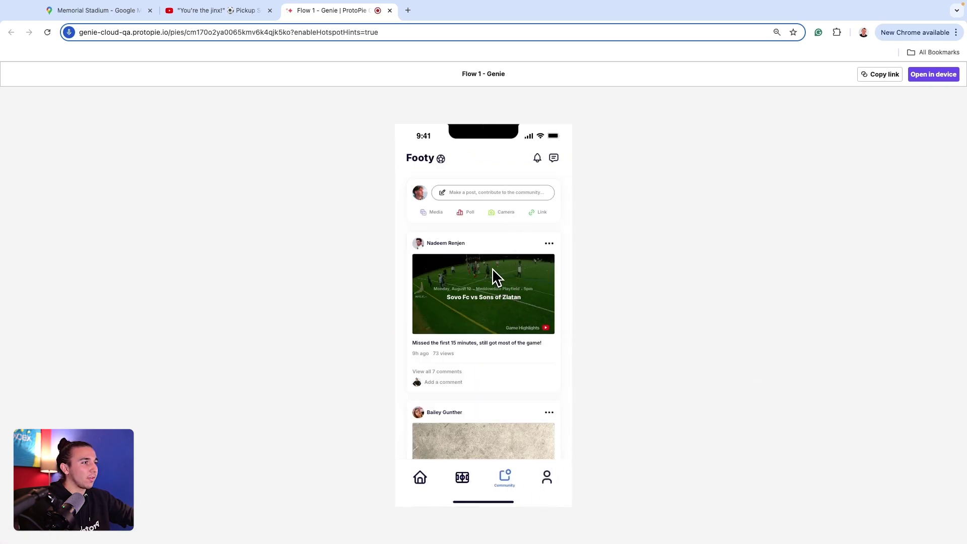
left_click(492, 262)
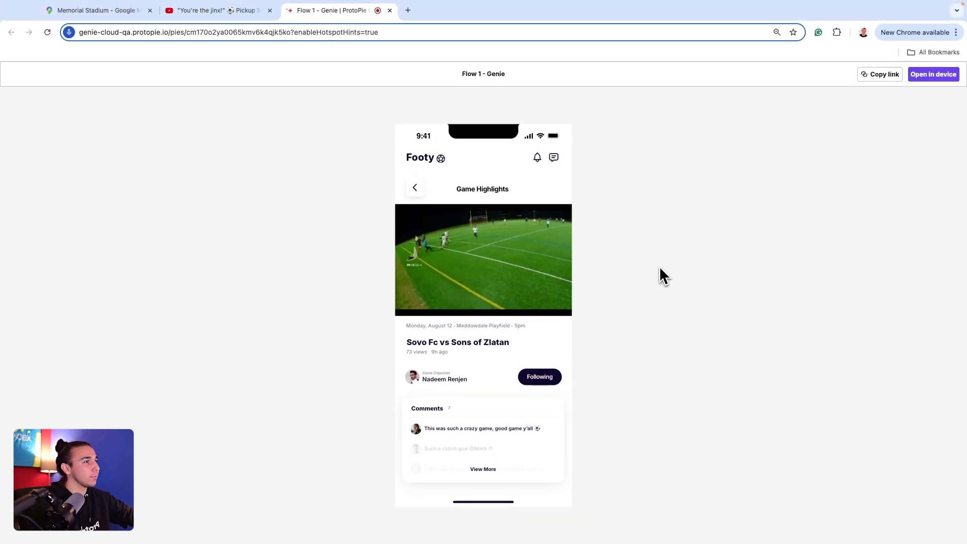
left_click(416, 188)
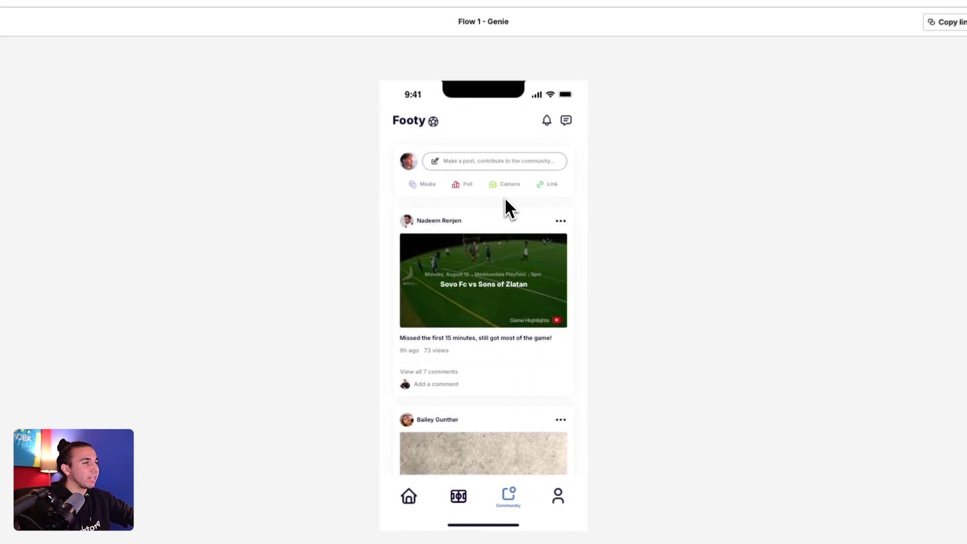
- Open the in-app camera from the Community composer to check the live webcam feed, then return to the feed
left_click(507, 185)
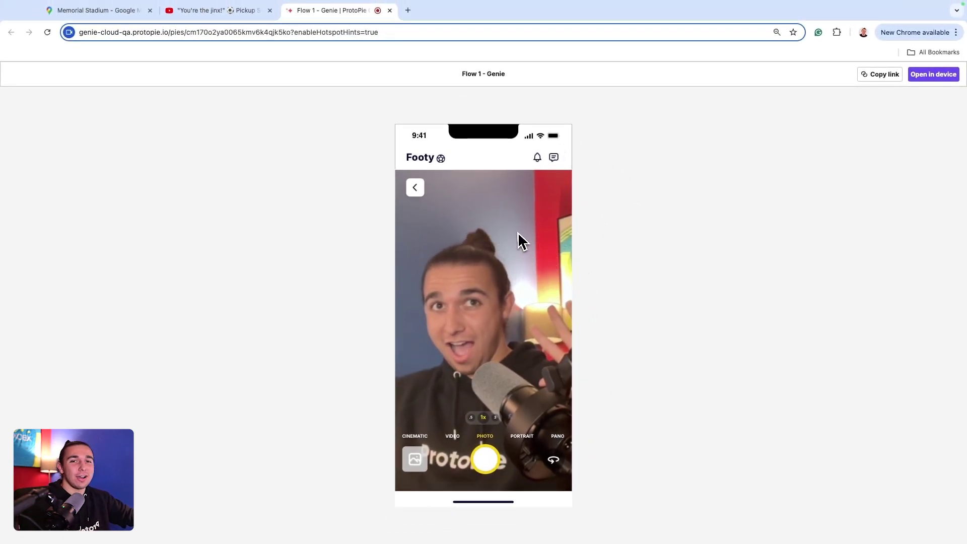
left_click(412, 189)
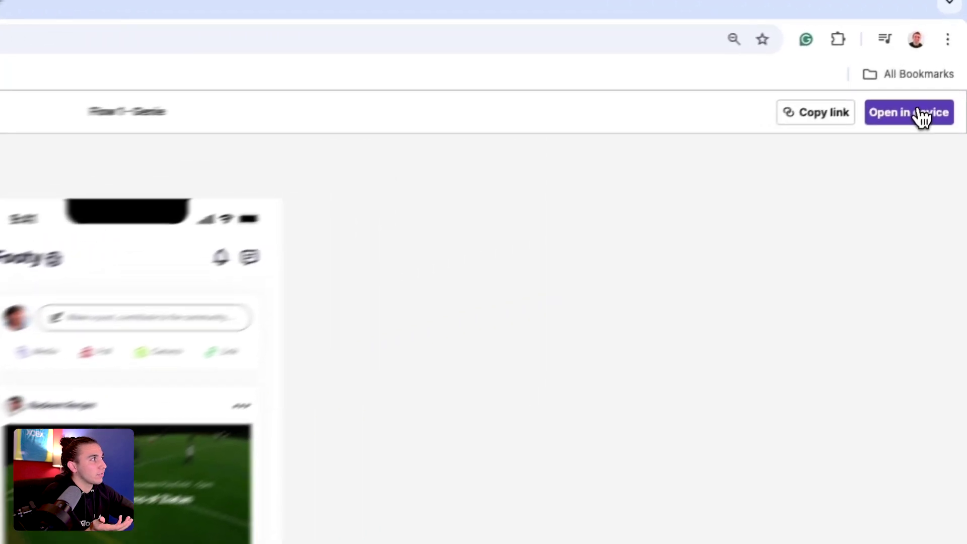
- Show the Open in device QR code for previewing the Footy prototype on a phone
left_click(914, 127)
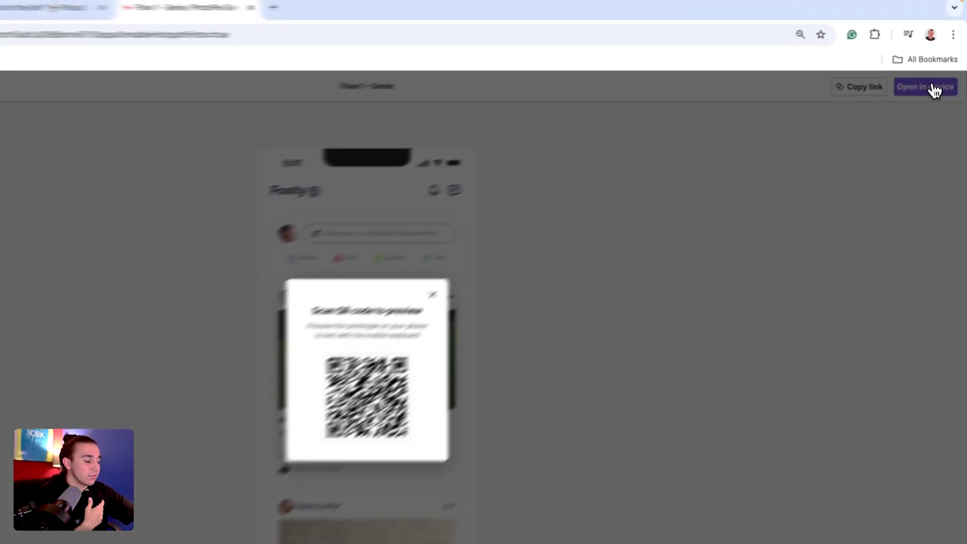